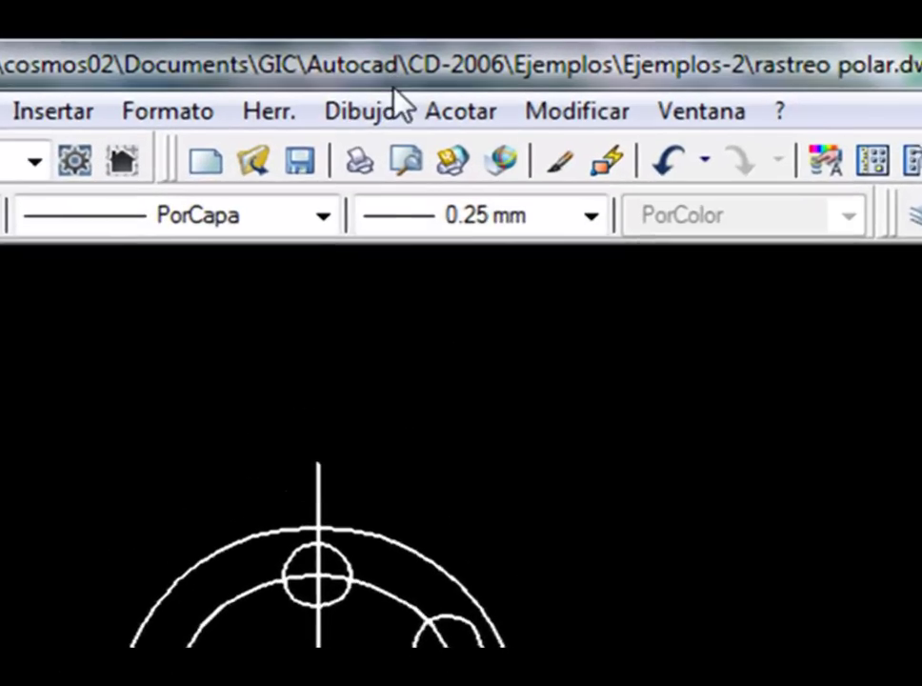
Open Herr. > Parámetros de dibujo at the polar tracking settings, which show a 5° increment angle.
left_click(282, 93)
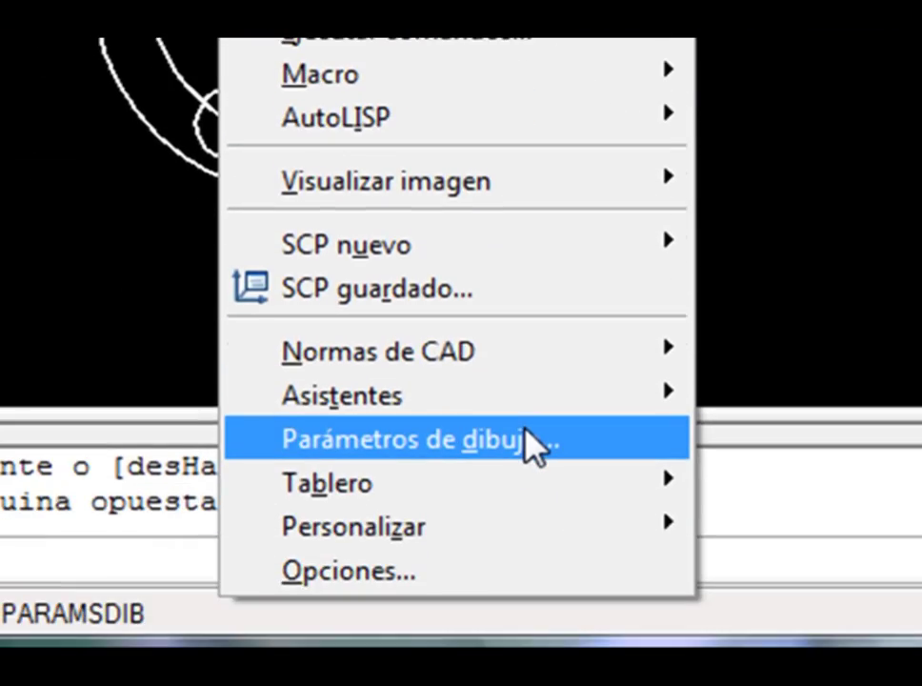
left_click(522, 465)
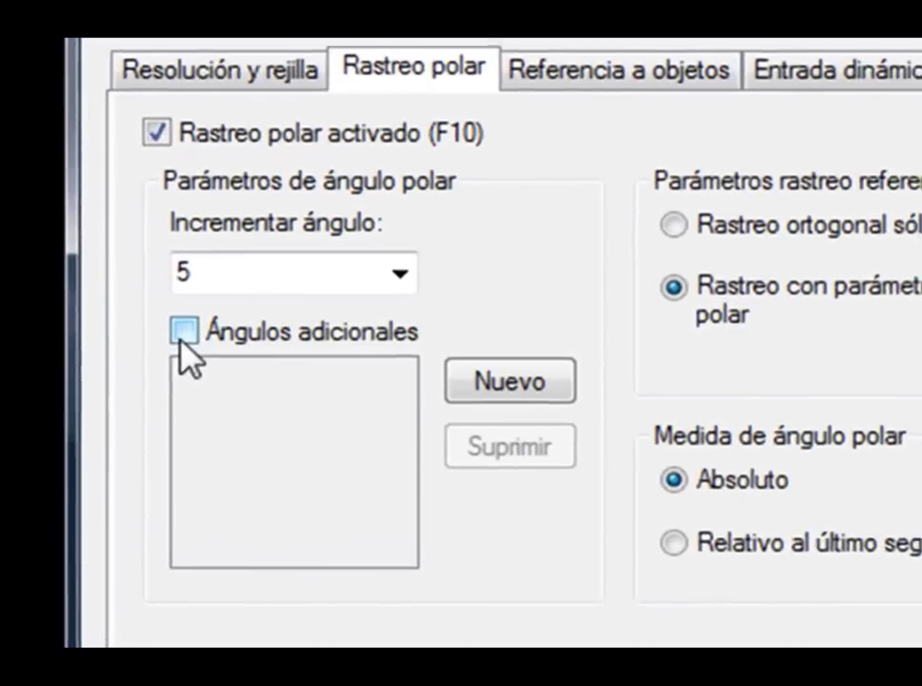
Enable additional polar angles, add a 17° angle, and accept the dialog.
left_click(227, 335)
left_click(288, 402)
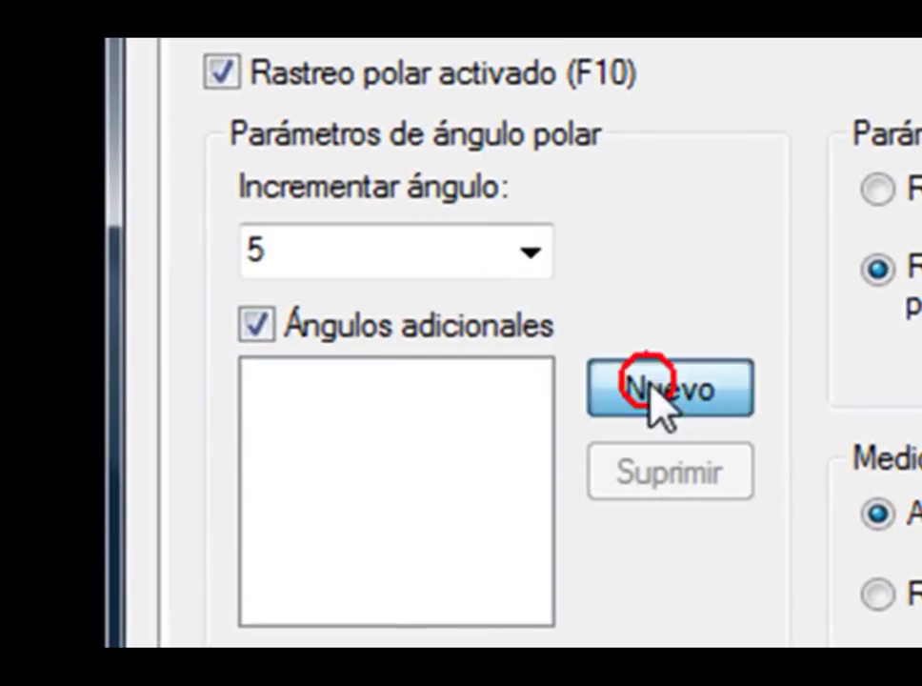
left_click(573, 371)
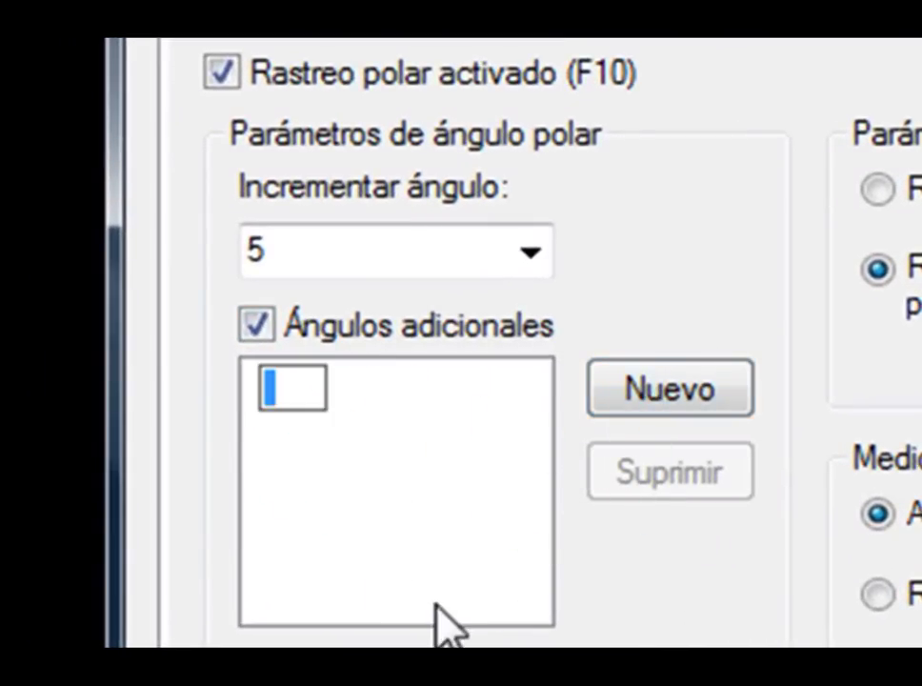
type("17")
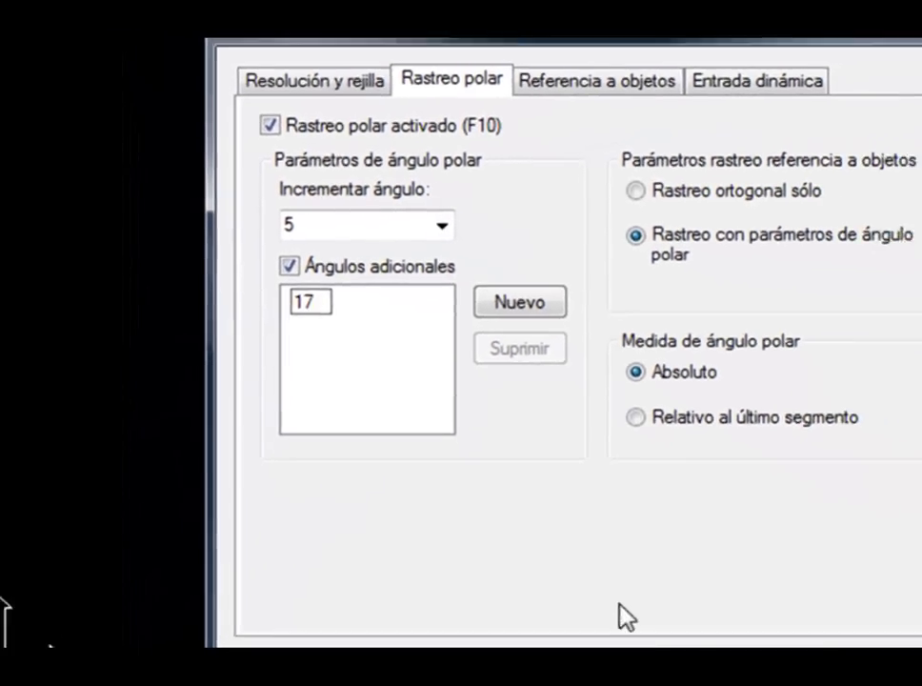
left_click(607, 604)
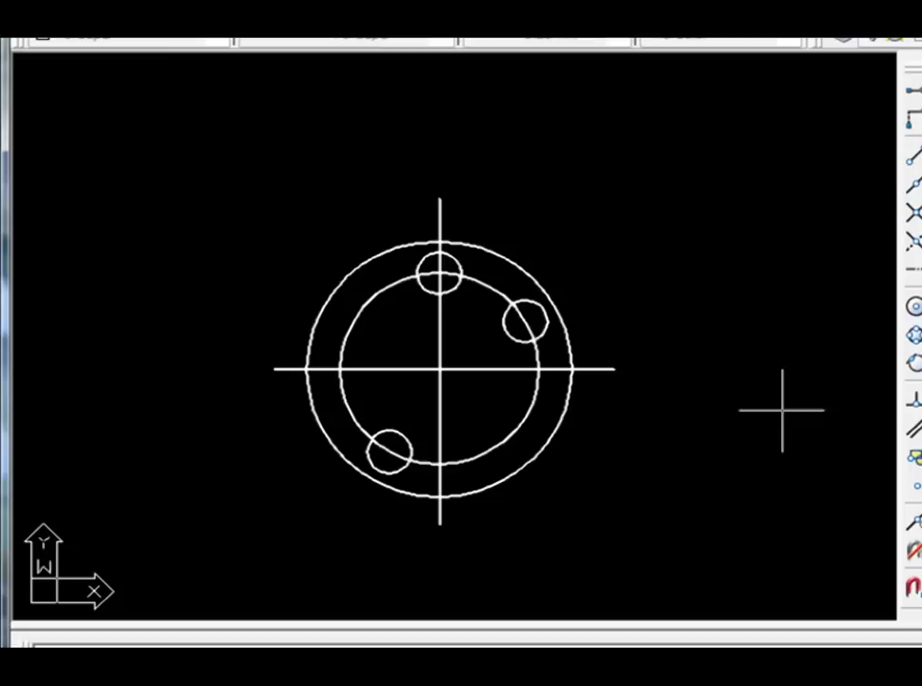
Draw a line from the flange centre at 30° out past the right-hand bolt hole.
left_click(438, 369)
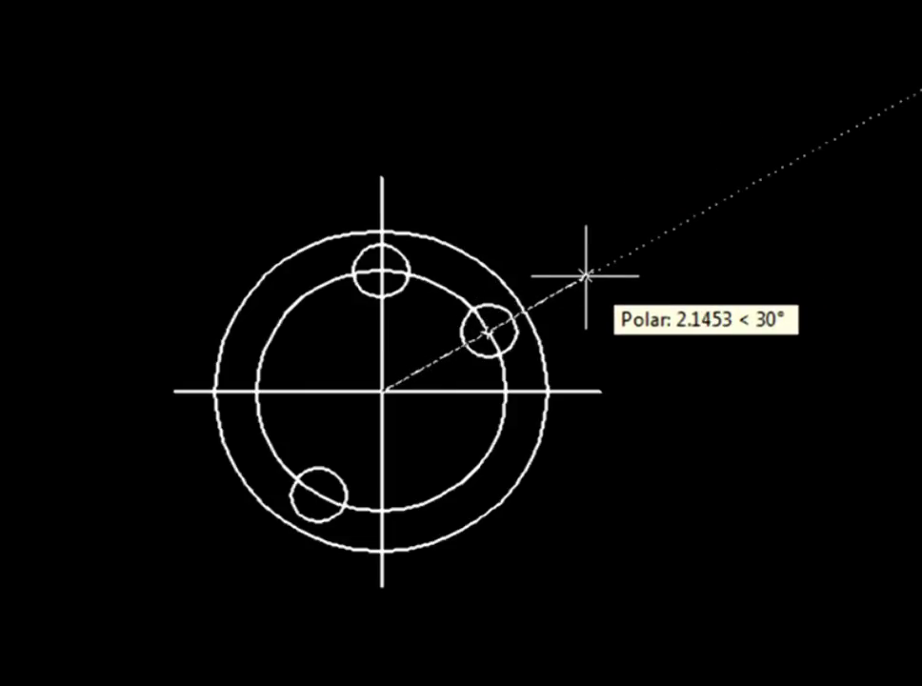
left_click(585, 275)
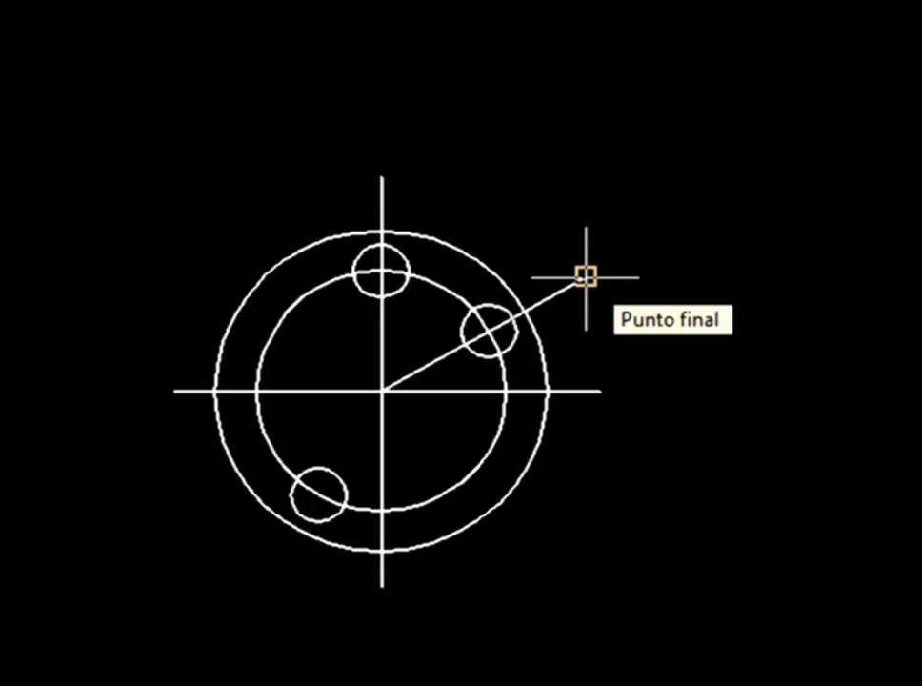
right_click(598, 255)
left_click(670, 281)
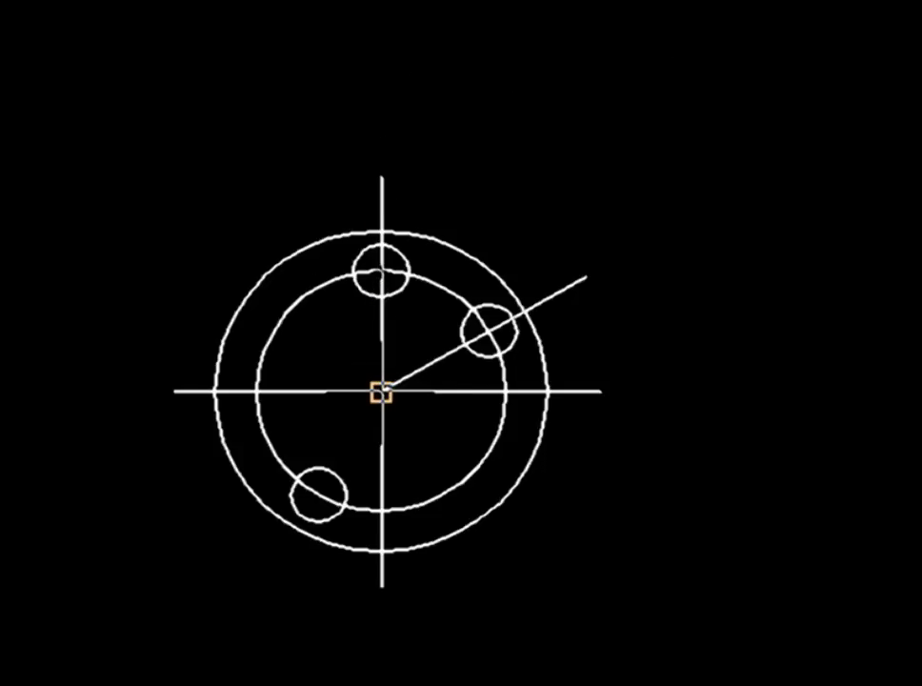
left_click(381, 391)
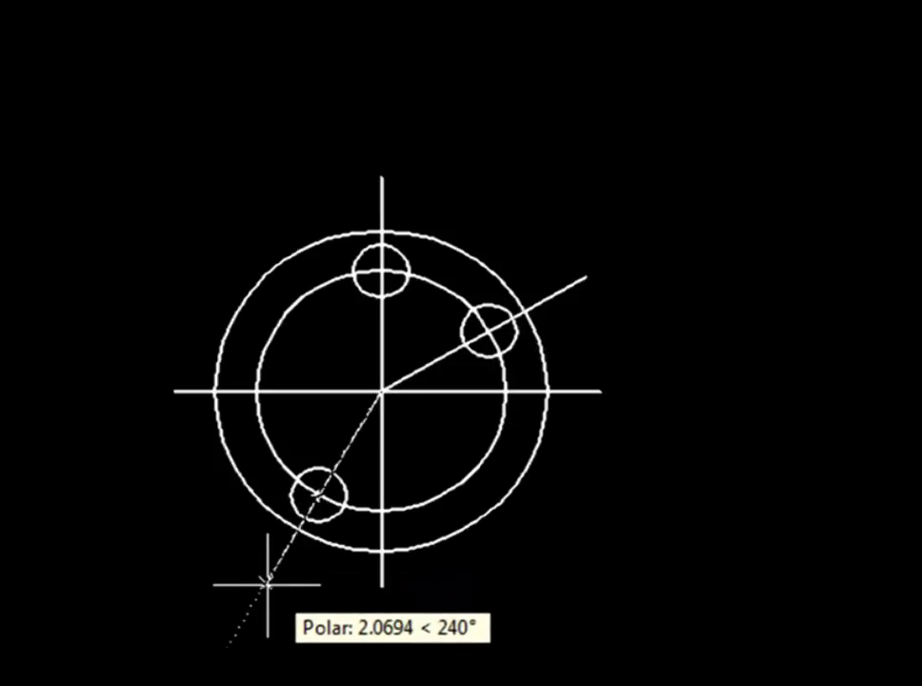
End the second centre line at 240° beyond the lower-left bolt hole and finish it.
left_click(266, 581)
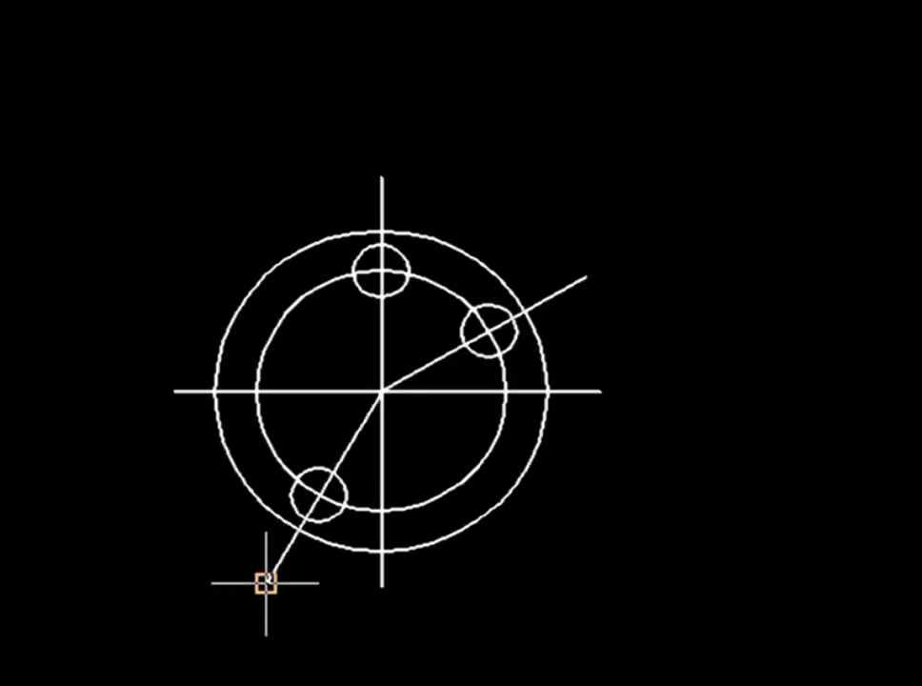
right_click(298, 486)
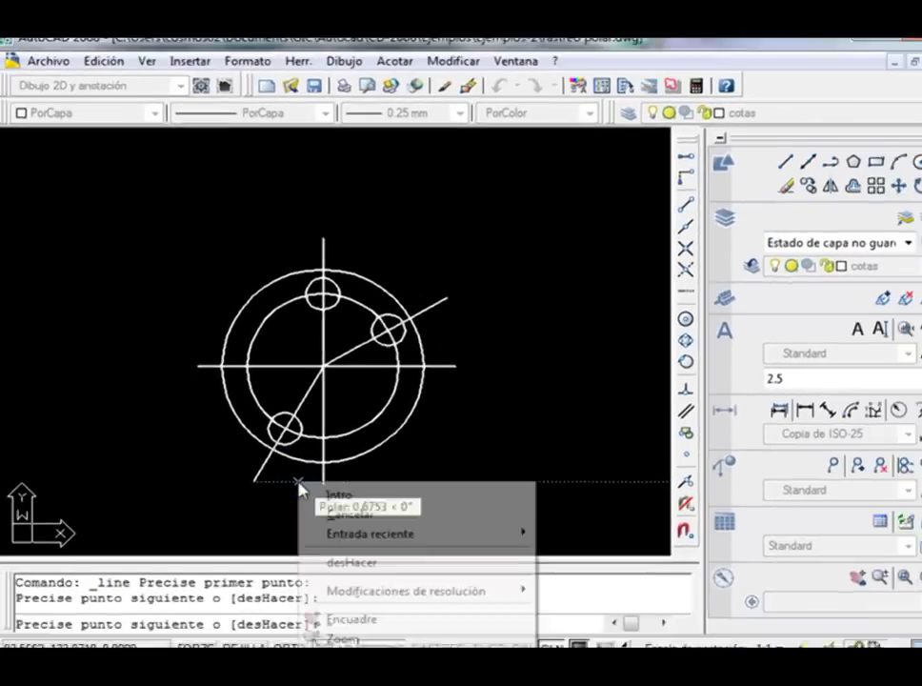
left_click(335, 494)
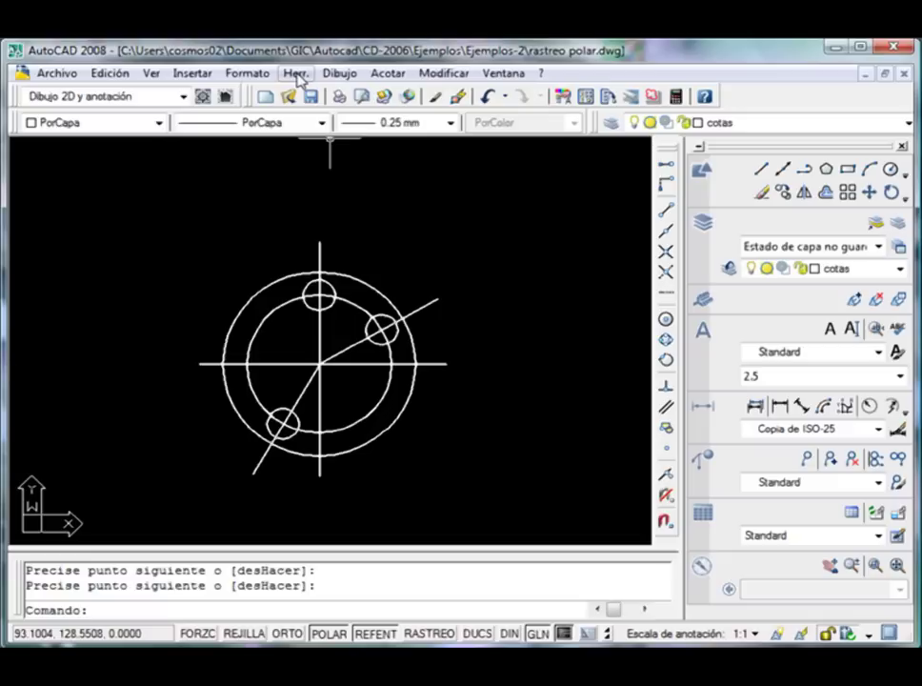
Reopen Parámetros de dibujo to check tracking with polar angles and absolute angle measurement.
left_click(296, 75)
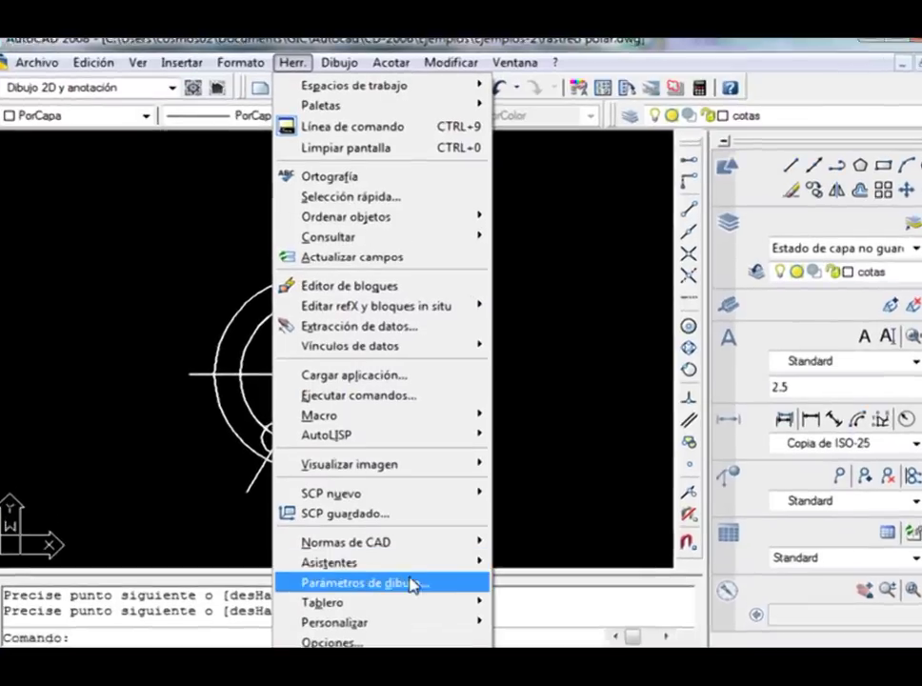
left_click(414, 583)
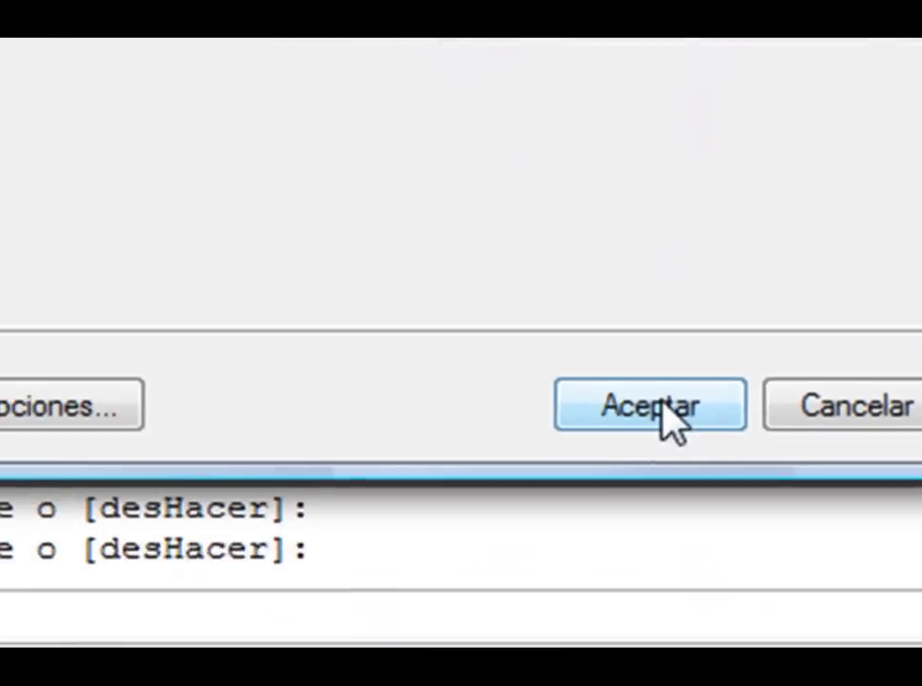
Accept the drafting settings, then turn object snap tracking off and back on.
left_click(663, 400)
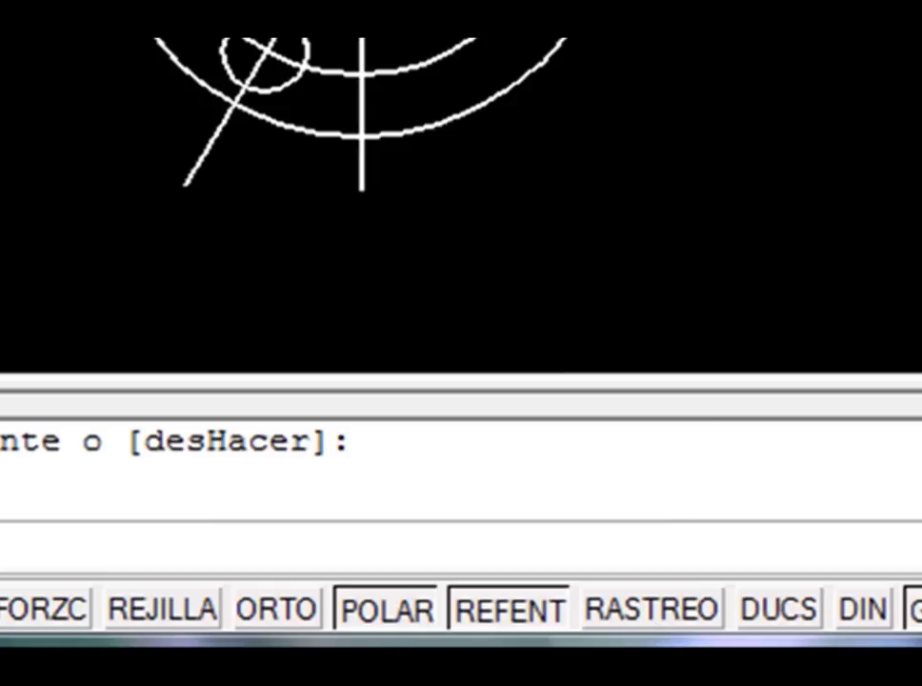
key("F3")
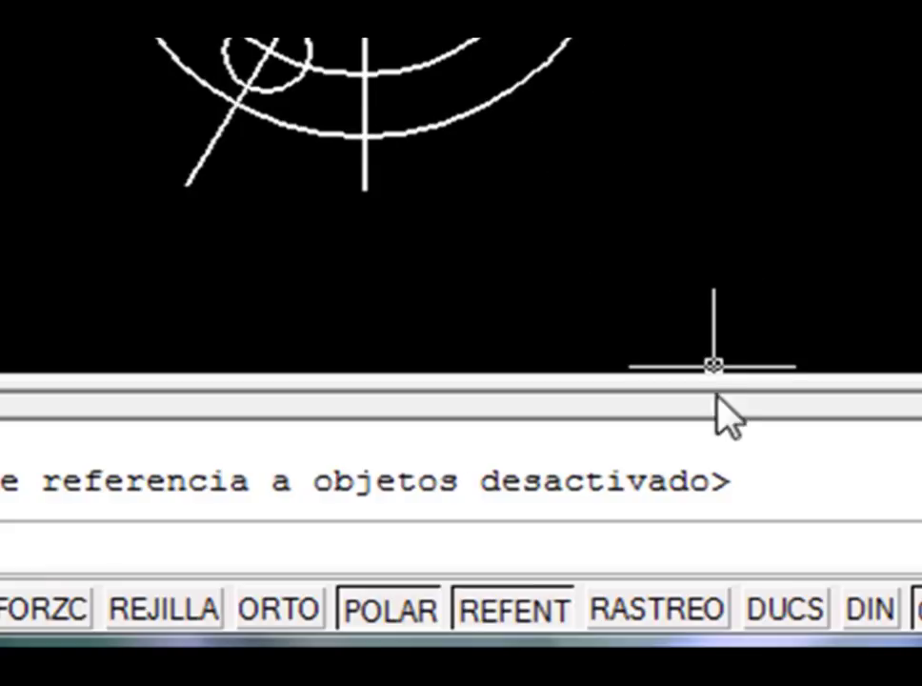
left_click(673, 606)
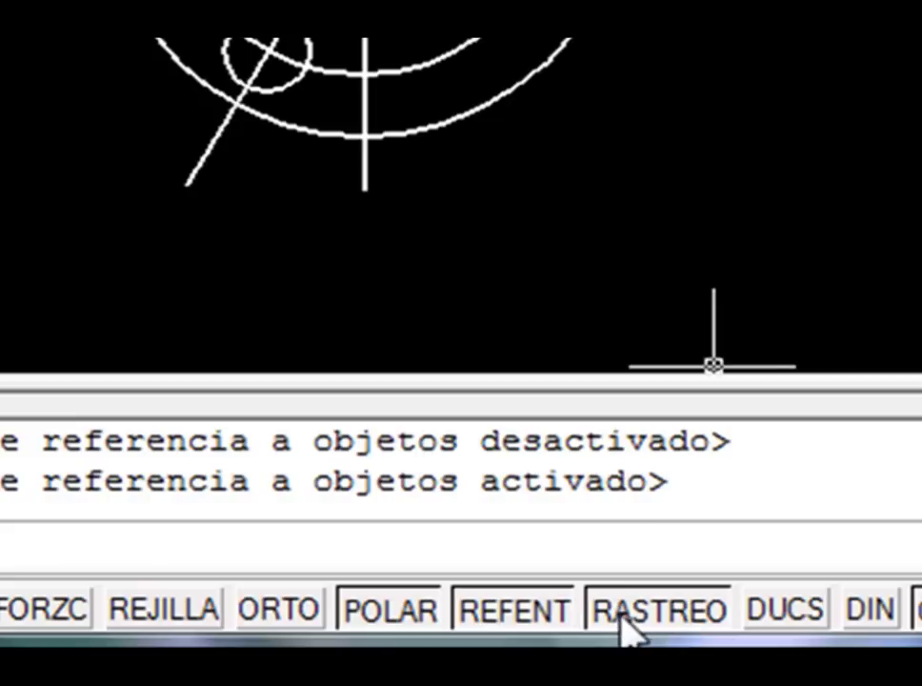